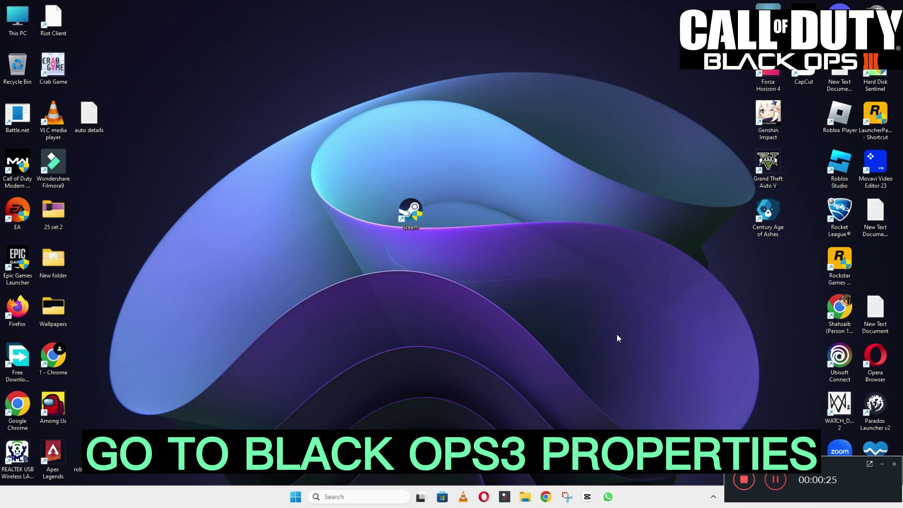
# - Set the Steam shortcut's Run option to Minimized
pyautogui.rightClick(424, 219)
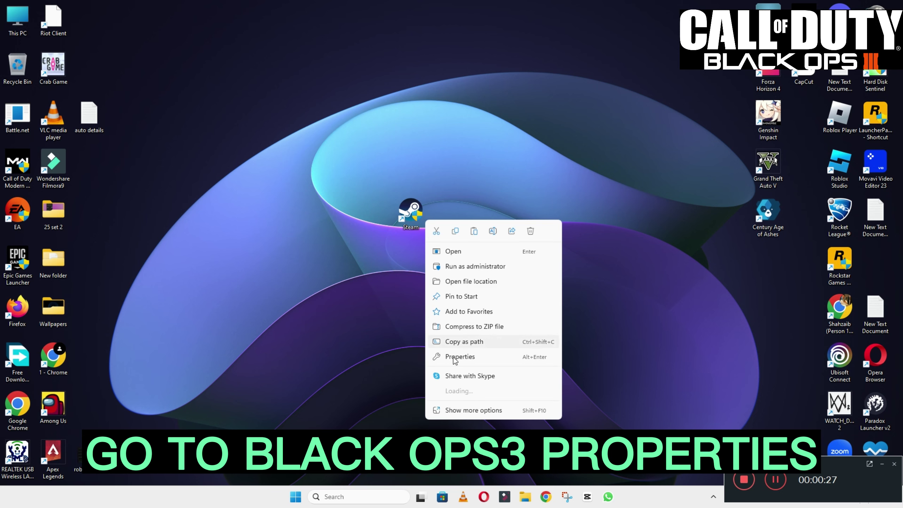
pyautogui.click(455, 358)
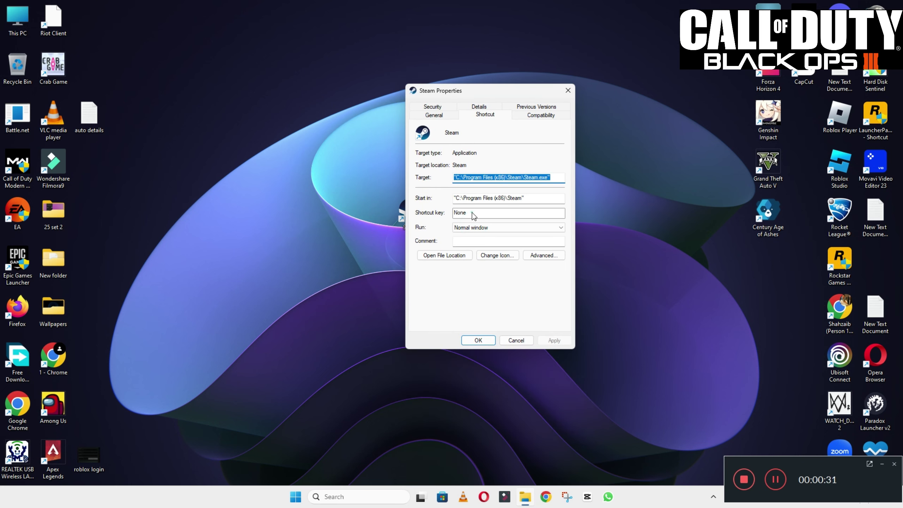
pyautogui.click(472, 228)
pyautogui.click(473, 243)
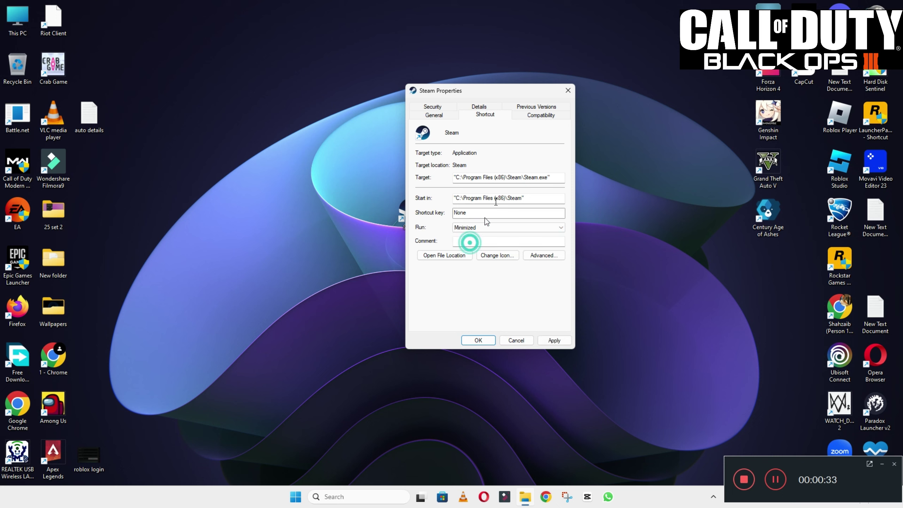
# - Turn on Windows 8 compatibility mode and Run as administrator, then save the shortcut settings
pyautogui.click(529, 117)
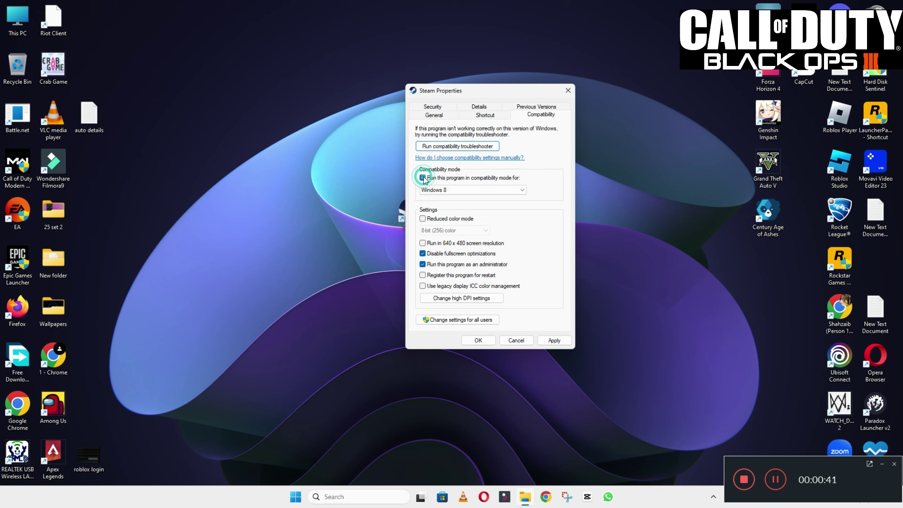
pyautogui.click(423, 254)
pyautogui.click(555, 341)
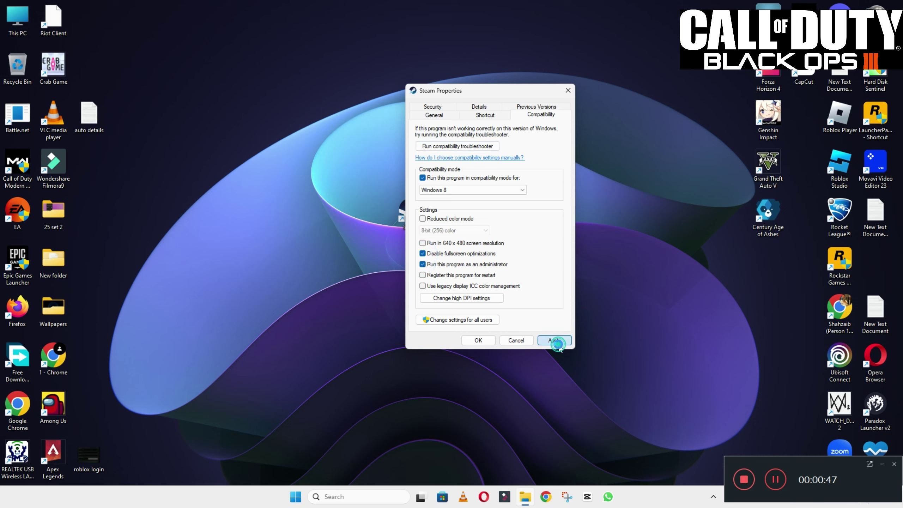
pyautogui.click(480, 341)
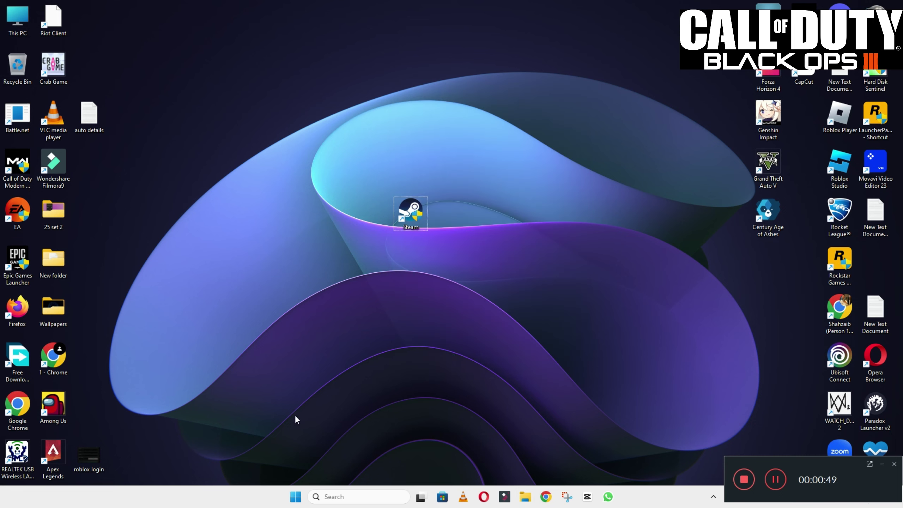
pyautogui.rightClick(227, 490)
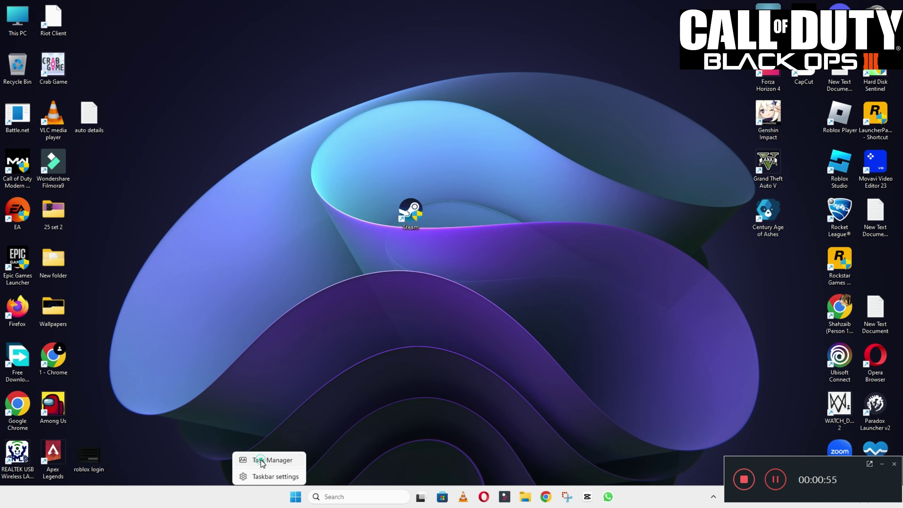
# - Launch Task Manager and open the FRecorder process's context menu
pyautogui.click(261, 462)
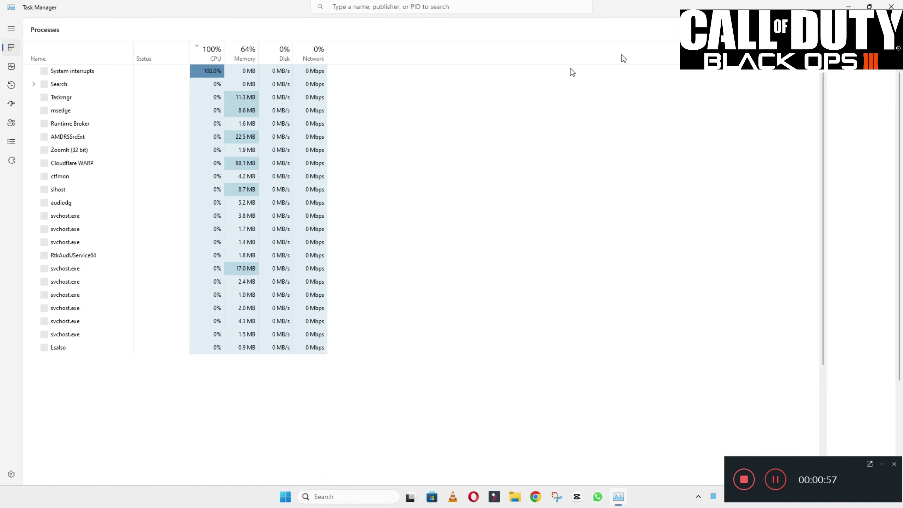
pyautogui.rightClick(56, 72)
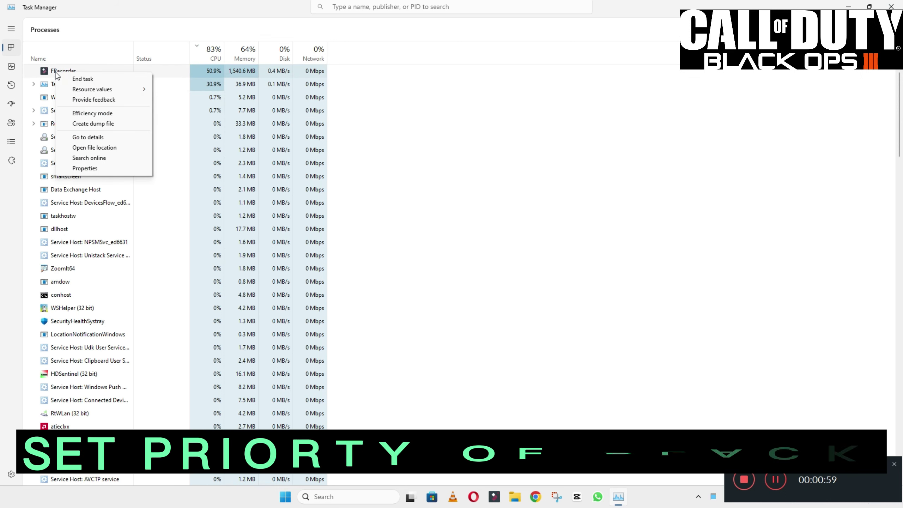